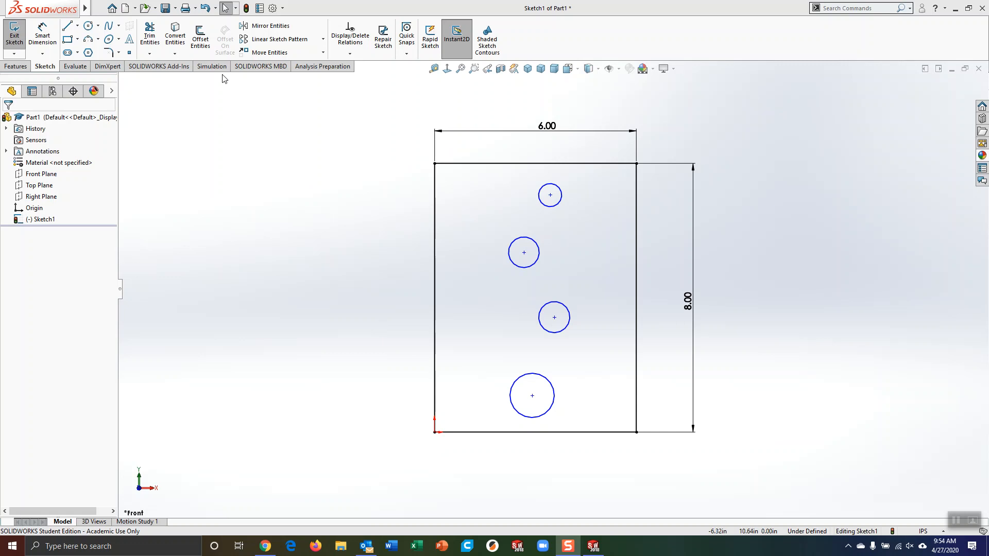
# Add a diameter dimension to each of the four circles with Smart Dimension.
pyautogui.click(43, 35)
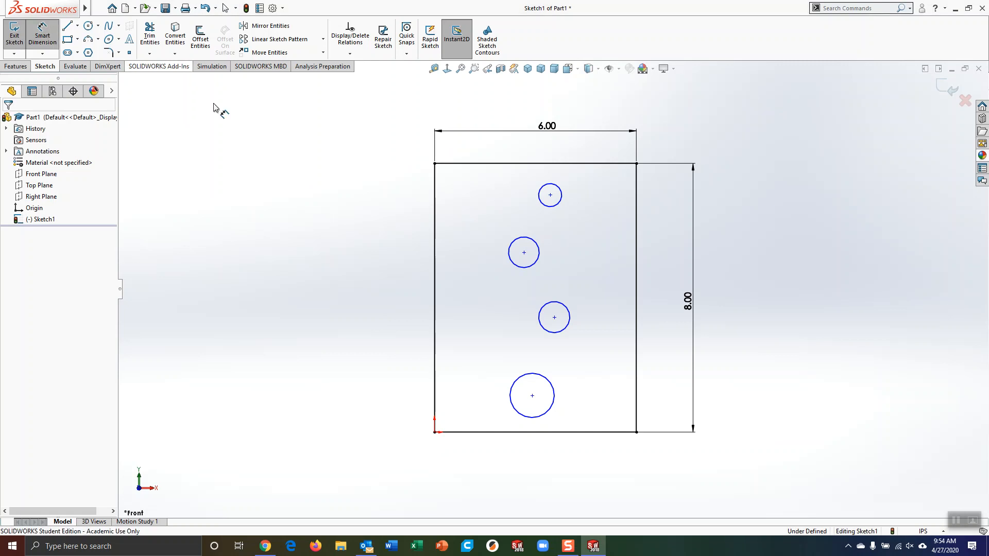
pyautogui.click(561, 190)
pyautogui.click(538, 249)
pyautogui.click(745, 169)
pyautogui.click(570, 313)
pyautogui.click(739, 252)
pyautogui.click(554, 386)
pyautogui.click(755, 298)
# Dimension the horizontal distance from the rectangle's left edge to the centers of the upper three circles.
pyautogui.click(550, 195)
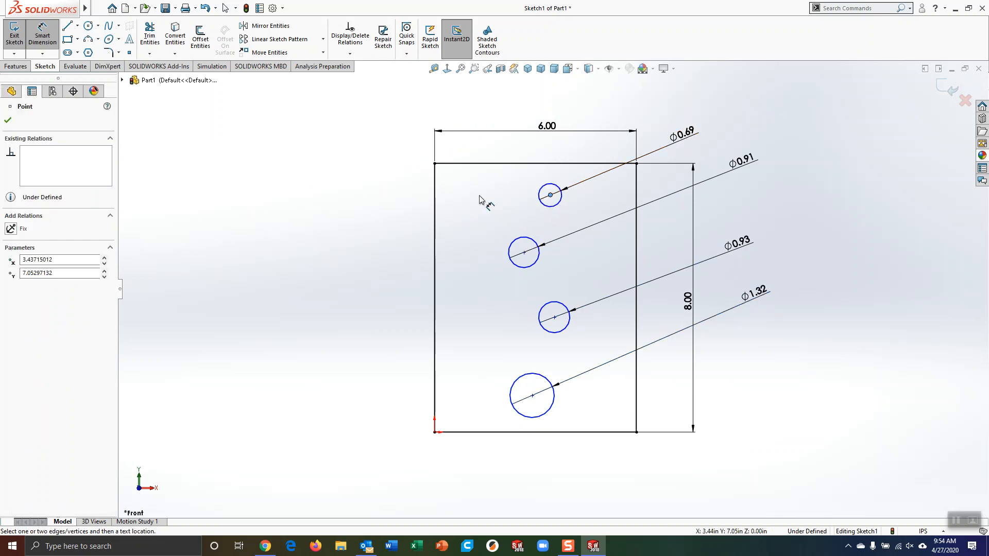
pyautogui.click(435, 203)
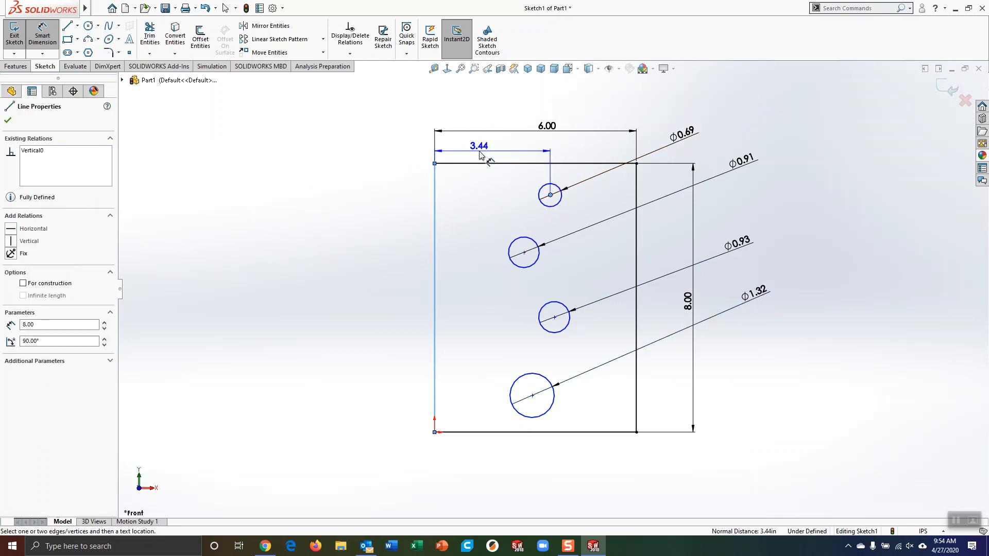
pyautogui.click(480, 155)
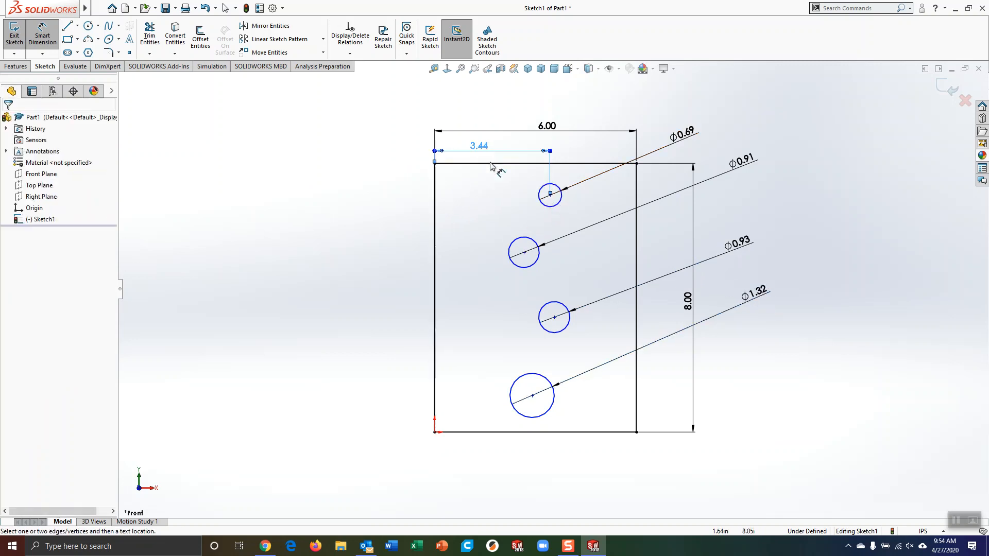
pyautogui.click(524, 252)
pyautogui.click(436, 258)
pyautogui.click(485, 215)
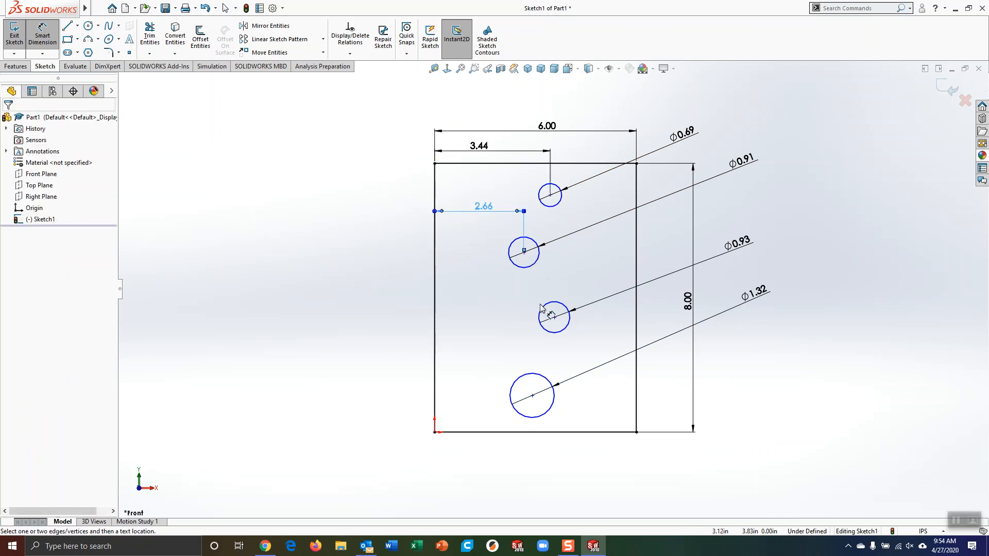
pyautogui.click(555, 317)
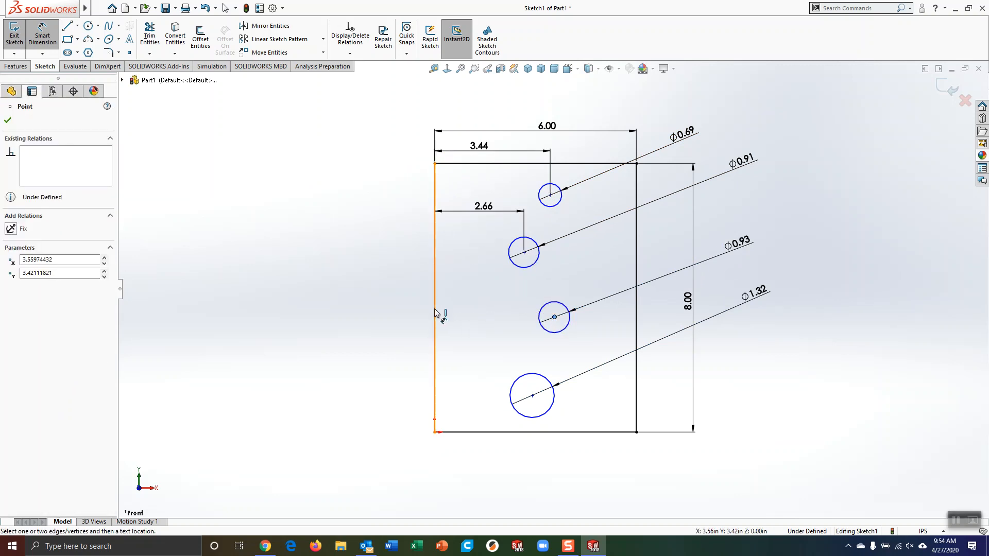
pyautogui.click(435, 313)
pyautogui.click(494, 294)
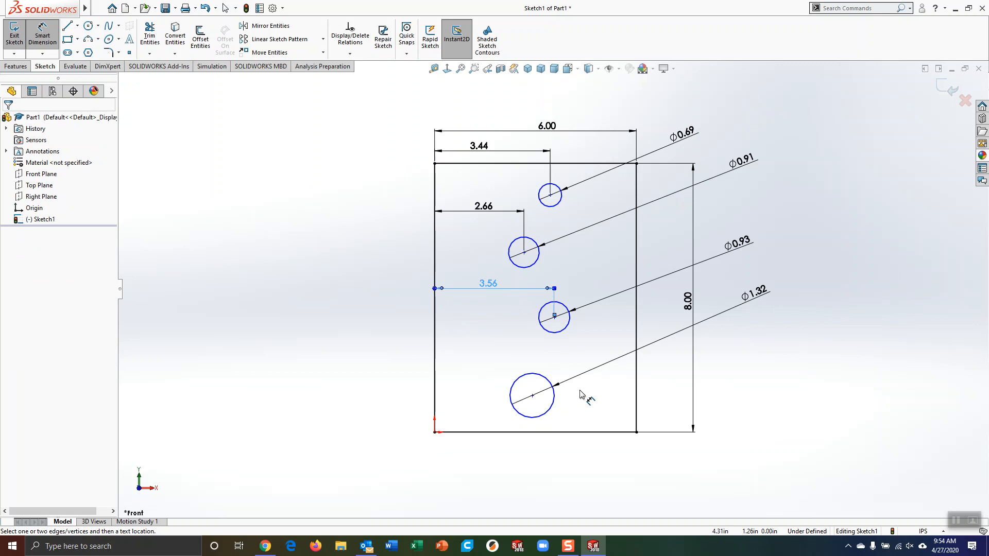
# Undo the four circle diameter dimensions and the three horizontal distance dimensions.
pyautogui.press('Escape')
pyautogui.hotkey('ctrl', 'z')
pyautogui.hotkey('ctrl', 'z')
pyautogui.hotkey('ctrl', 'z')
pyautogui.hotkey('ctrl', 'z')
pyautogui.hotkey('ctrl', 'z')
pyautogui.hotkey('ctrl', 'z')
pyautogui.hotkey('ctrl', 'z')
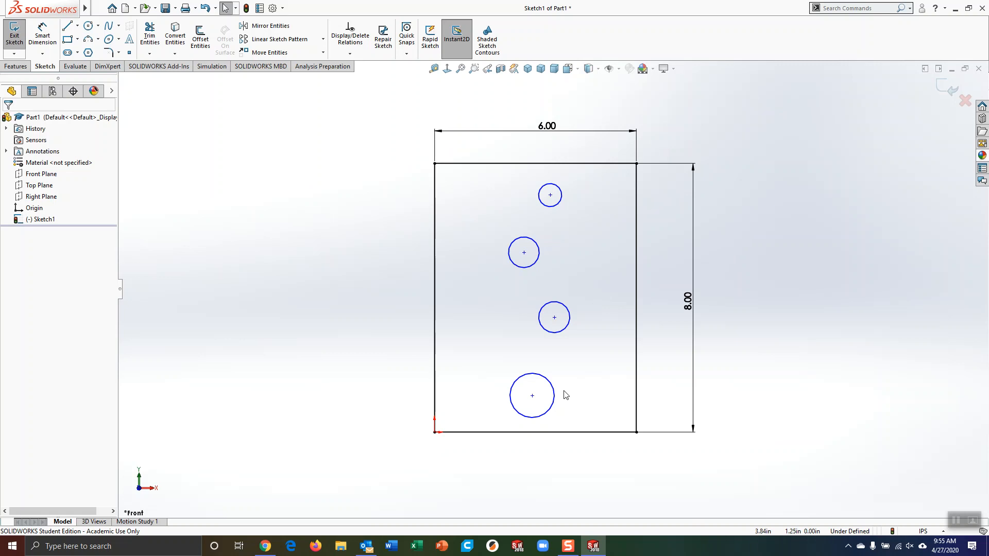
# Align the center points of all four circles with a Vertical relation.
pyautogui.click(533, 395)
pyautogui.keyDown('ctrl'); pyautogui.click(555, 317); pyautogui.keyUp('ctrl')
pyautogui.keyDown('ctrl'); pyautogui.click(524, 252); pyautogui.keyUp('ctrl')
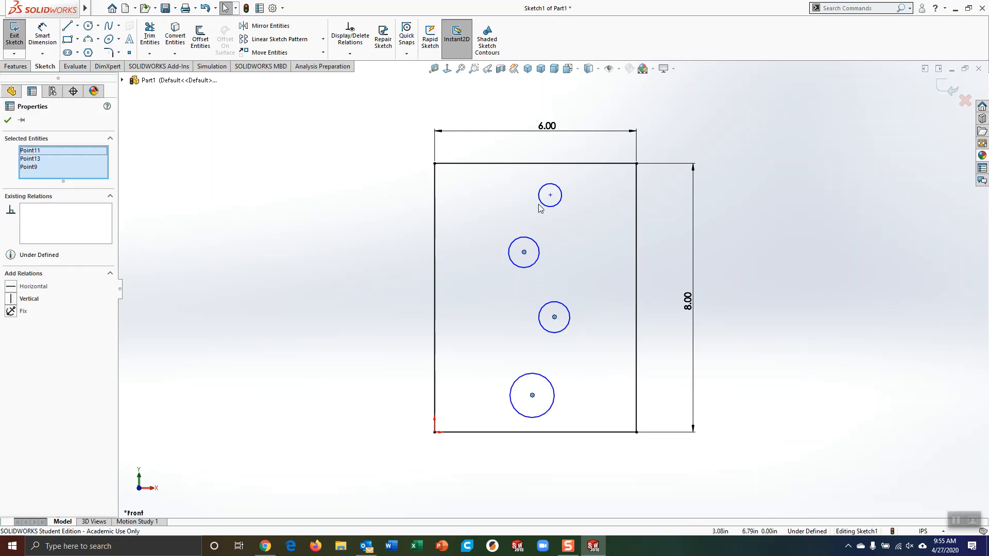
pyautogui.keyDown('ctrl'); pyautogui.click(550, 195); pyautogui.keyUp('ctrl')
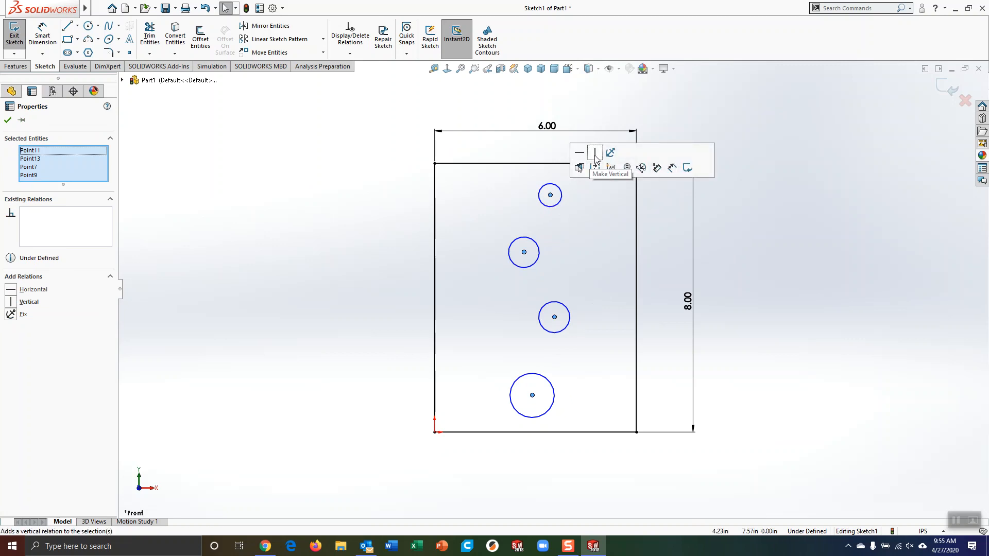
pyautogui.click(596, 157)
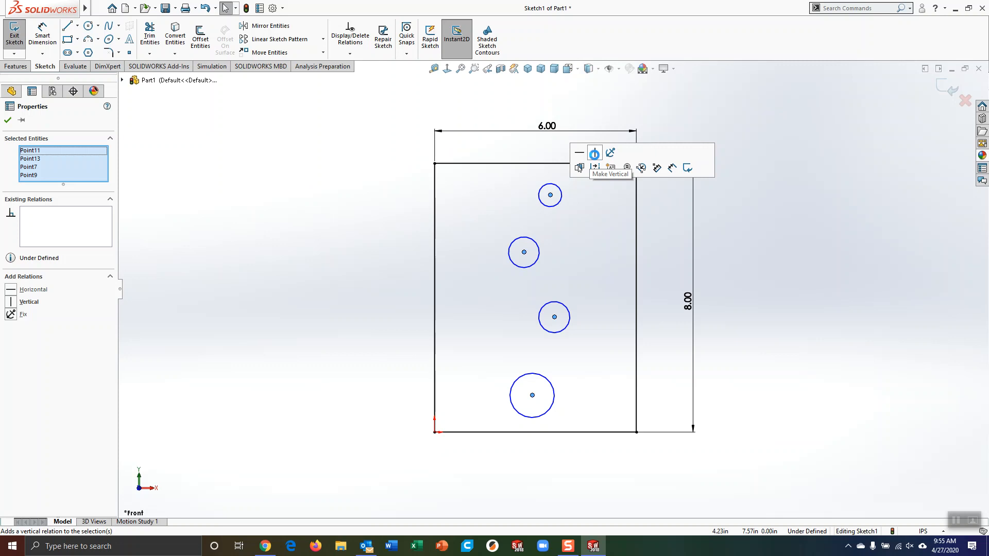
# Make all four circles the same size with an Equal relation.
pyautogui.click(562, 201)
pyautogui.keyDown('ctrl'); pyautogui.click(565, 253); pyautogui.keyUp('ctrl')
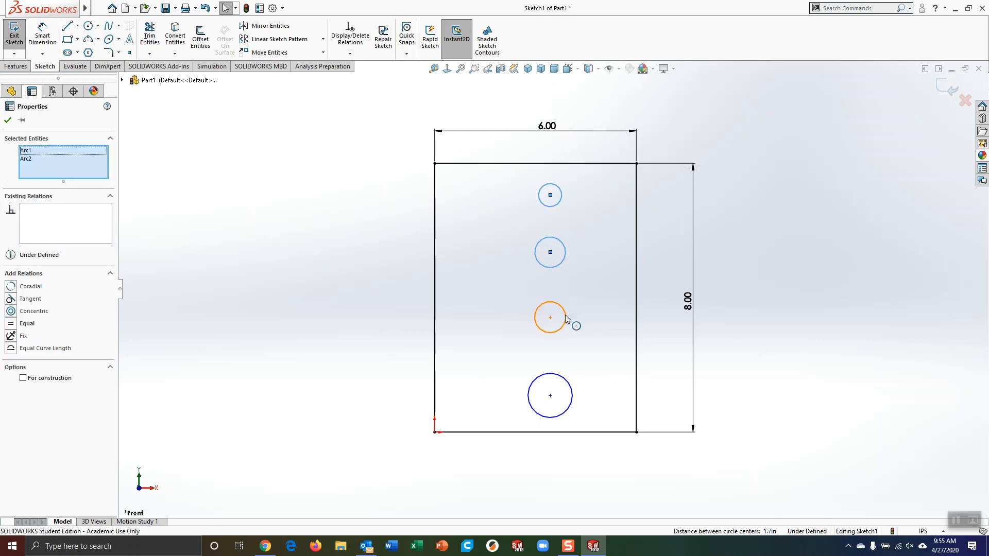
pyautogui.keyDown('ctrl'); pyautogui.click(567, 317); pyautogui.keyUp('ctrl')
pyautogui.keyDown('ctrl'); pyautogui.click(567, 385); pyautogui.keyUp('ctrl')
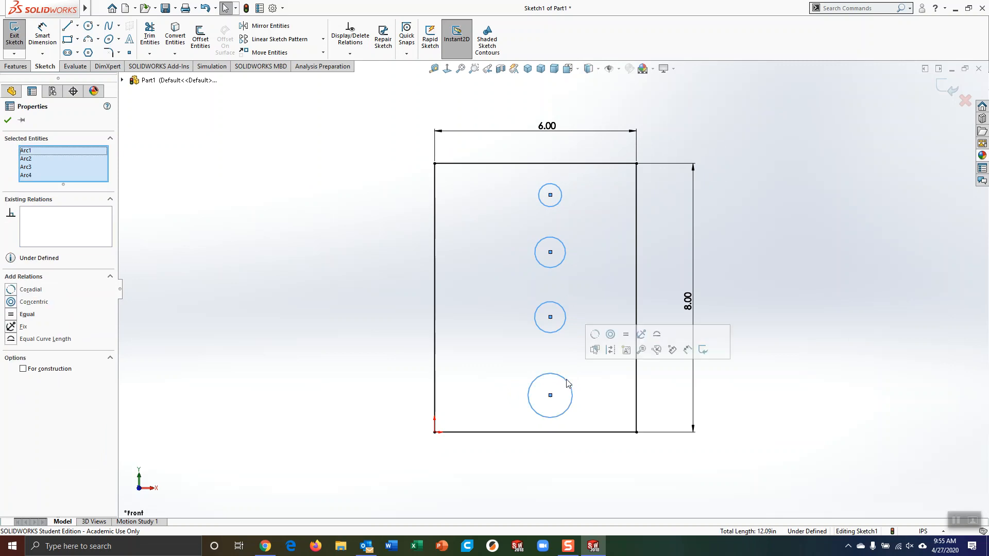
pyautogui.click(627, 335)
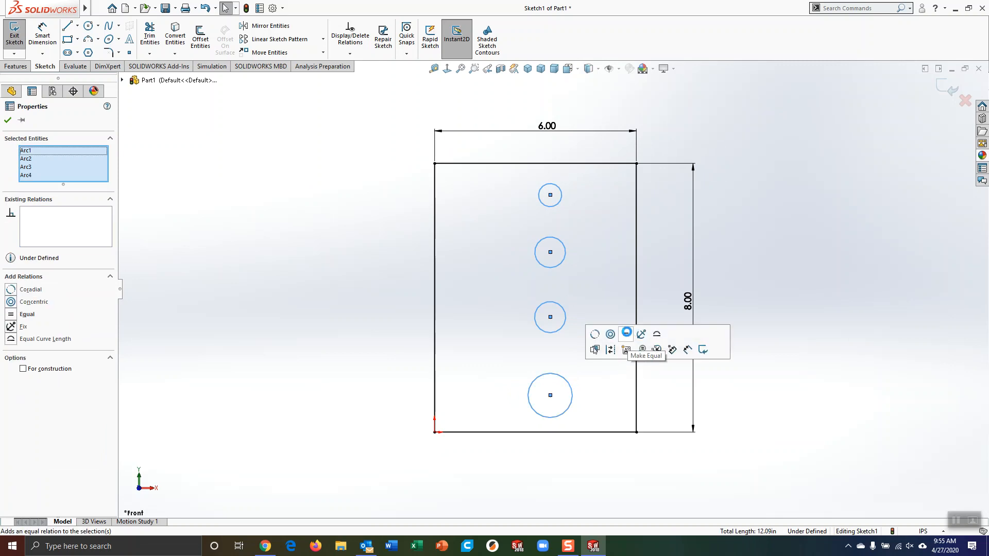
pyautogui.click(746, 199)
# Dimension the uppermost circle's diameter and set it to 0.5 in.
pyautogui.click(42, 34)
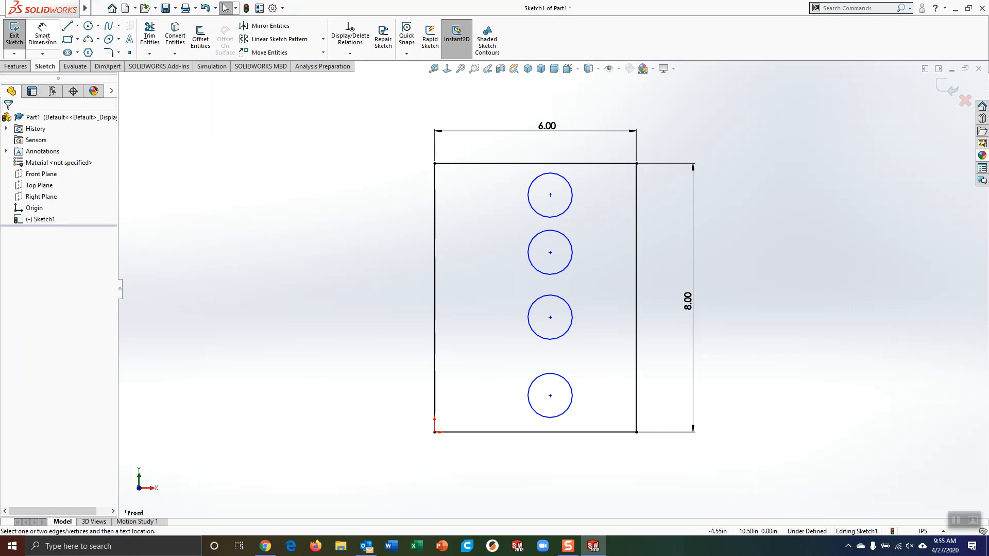
pyautogui.click(567, 182)
pyautogui.click(721, 127)
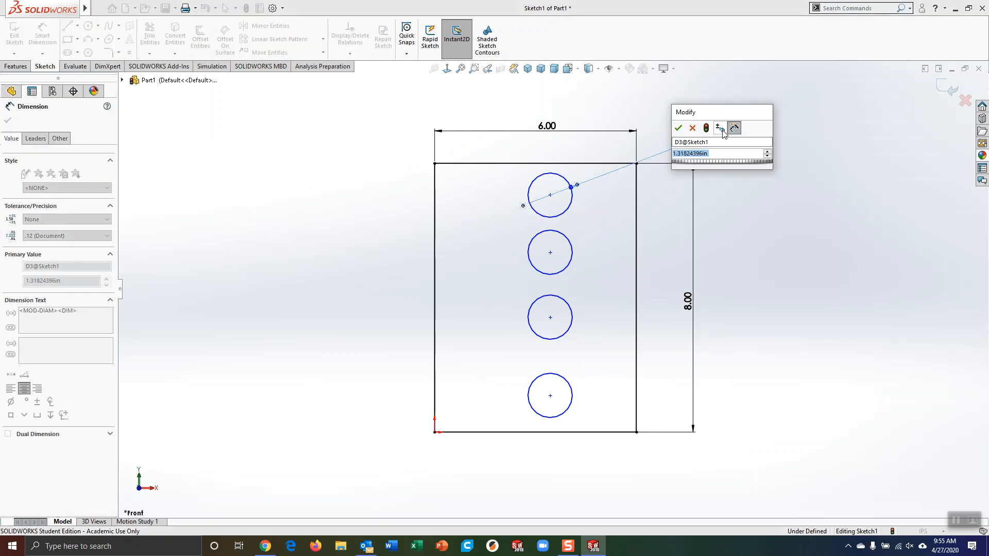
pyautogui.write('.5')
pyautogui.press('Return')
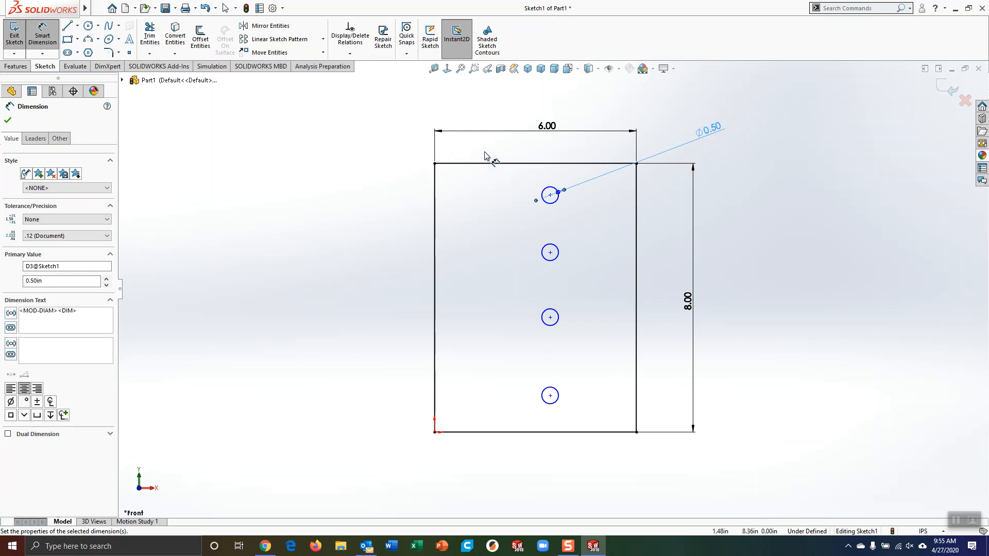
# Draw connected centerlines from the top edge's midpoint through each of the four circle centers to the bottom edge's midpoint.
pyautogui.click(77, 25)
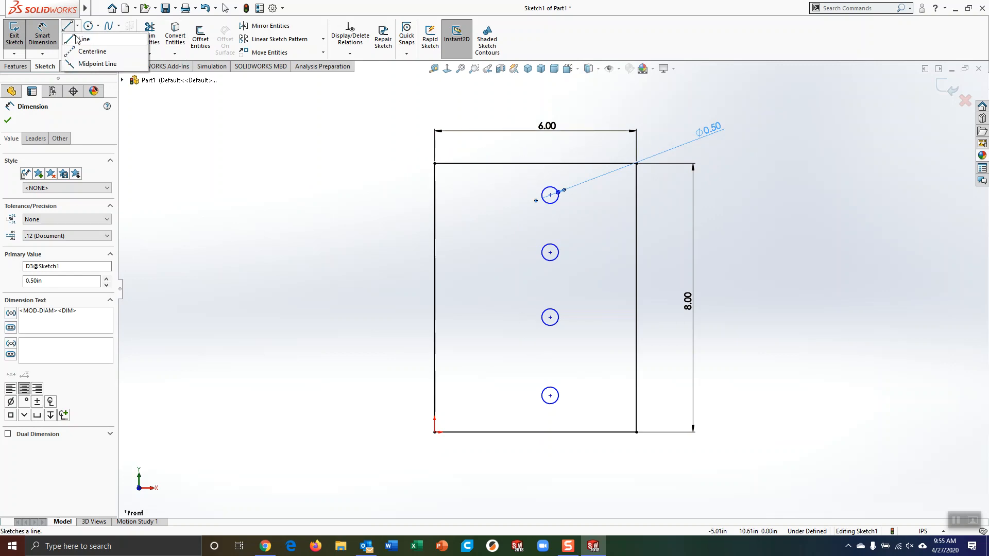
pyautogui.click(83, 54)
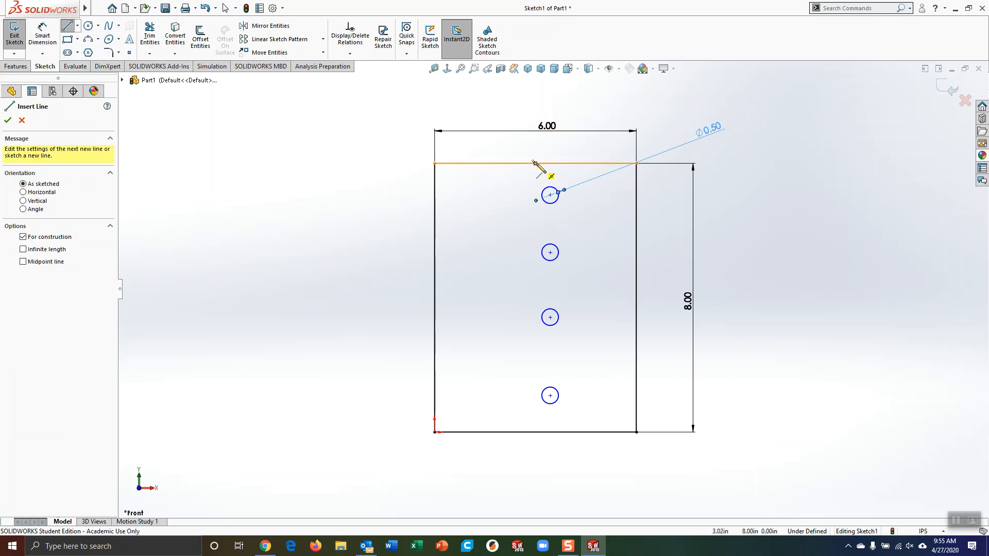
pyautogui.click(535, 164)
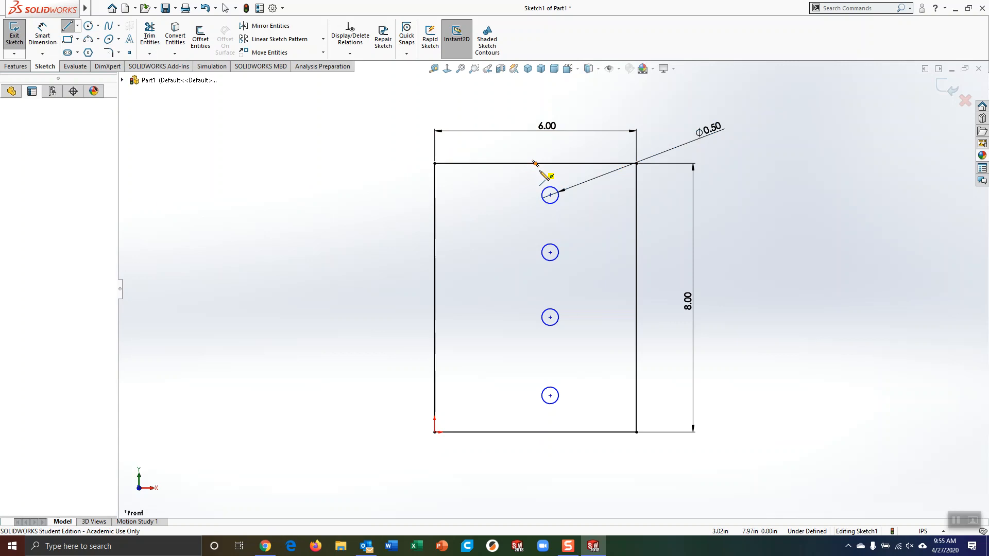
pyautogui.click(550, 395)
pyautogui.click(536, 431)
pyautogui.press('Escape')
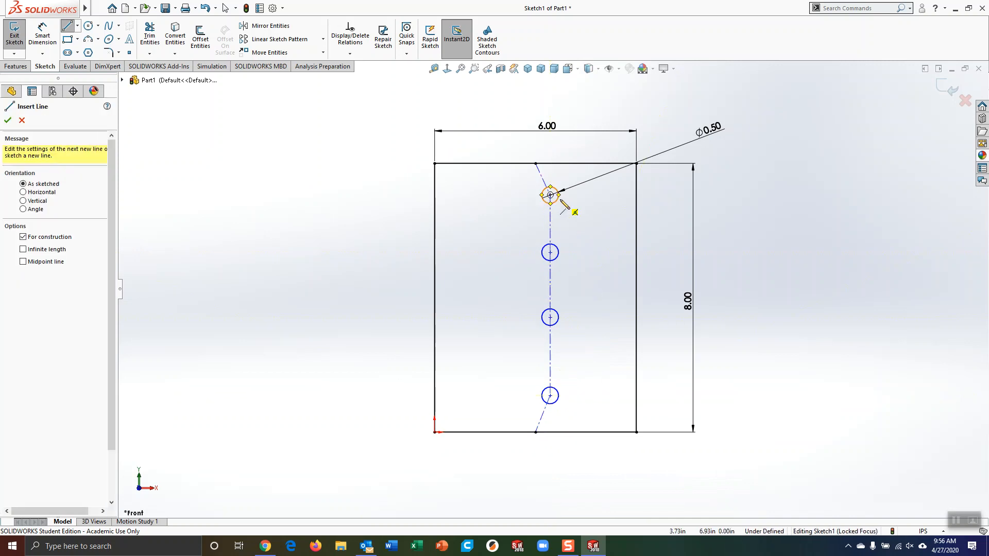
pyautogui.press('Escape')
# Apply a Vertical relation to the two slanted end centerlines joining the outer circles to the rectangle's top and bottom edges.
pyautogui.click(543, 180)
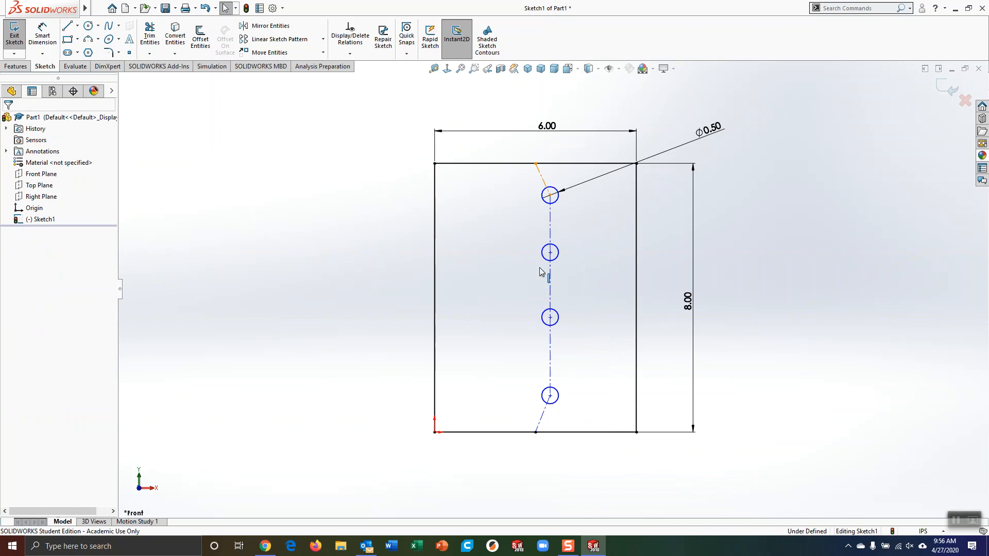
pyautogui.keyDown('ctrl'); pyautogui.click(541, 420); pyautogui.keyUp('ctrl')
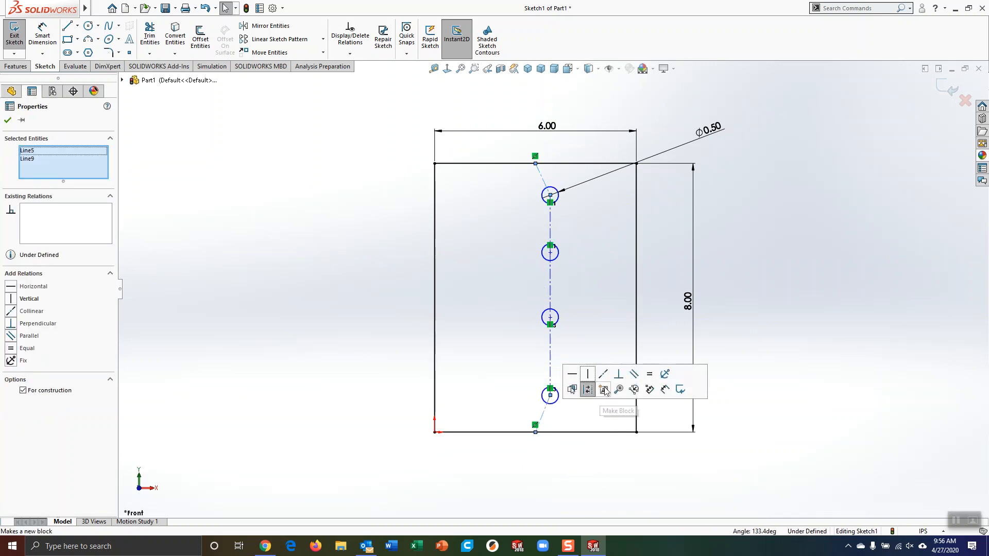
pyautogui.click(587, 374)
pyautogui.click(736, 280)
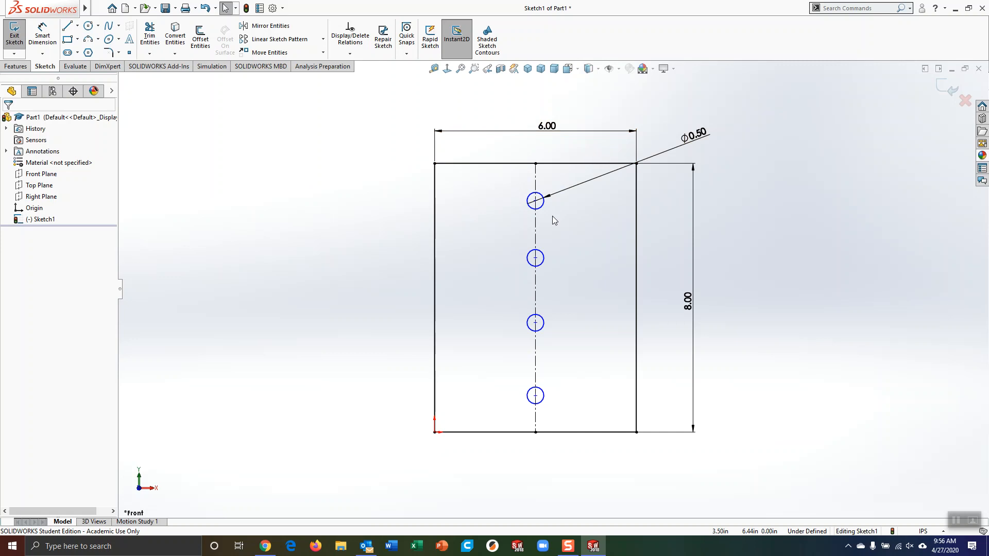
# Make the three centerline segments between the circles equal in length.
pyautogui.click(535, 230)
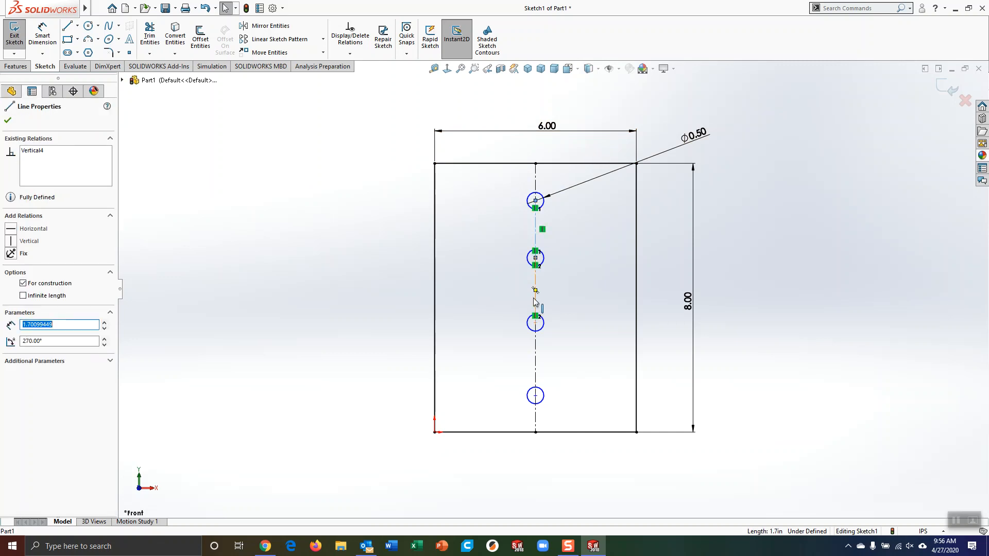
pyautogui.keyDown('ctrl'); pyautogui.click(534, 299); pyautogui.keyUp('ctrl')
pyautogui.keyDown('ctrl'); pyautogui.click(537, 357); pyautogui.keyUp('ctrl')
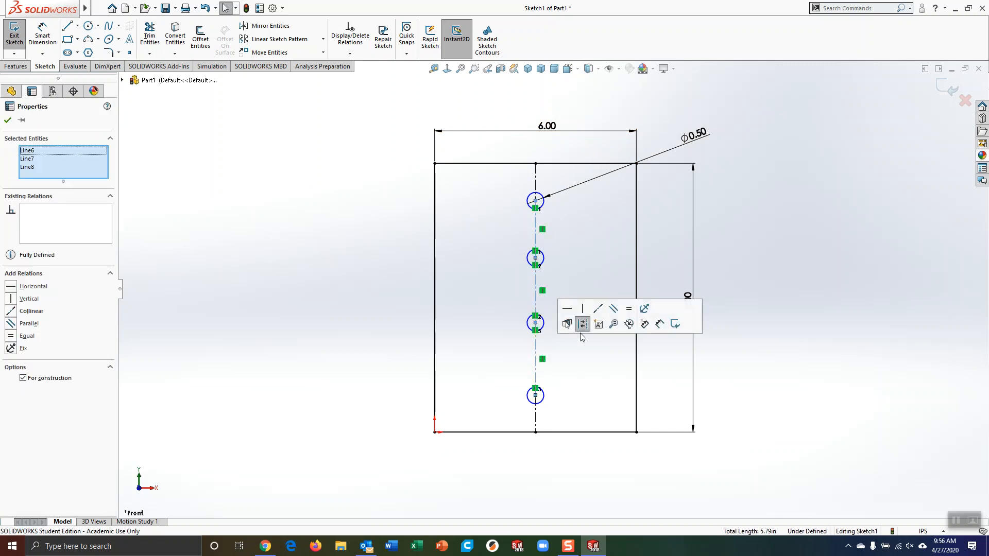
pyautogui.click(625, 310)
# Dimension the centerline segment between the upper two circles and set the spacing to 1.75 in.
pyautogui.click(43, 36)
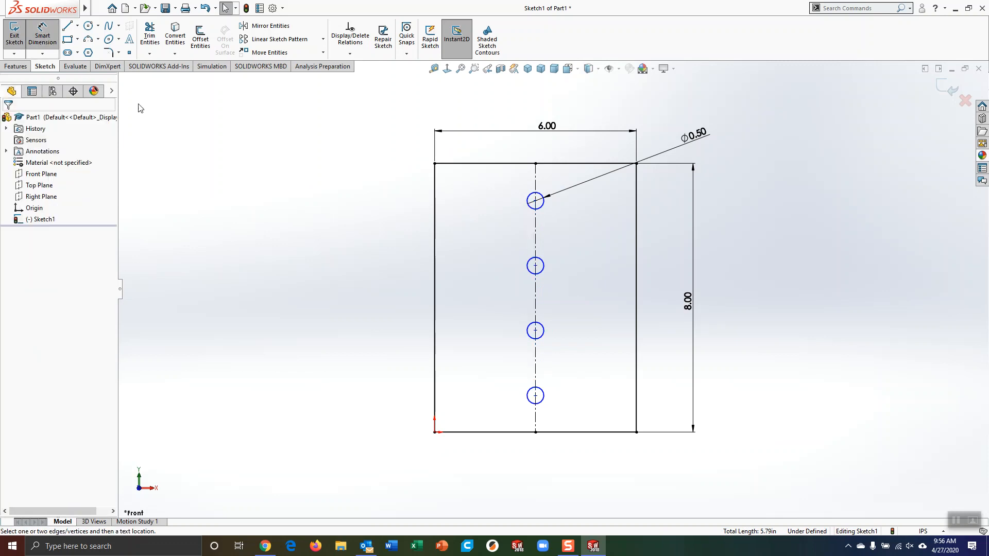
pyautogui.click(537, 232)
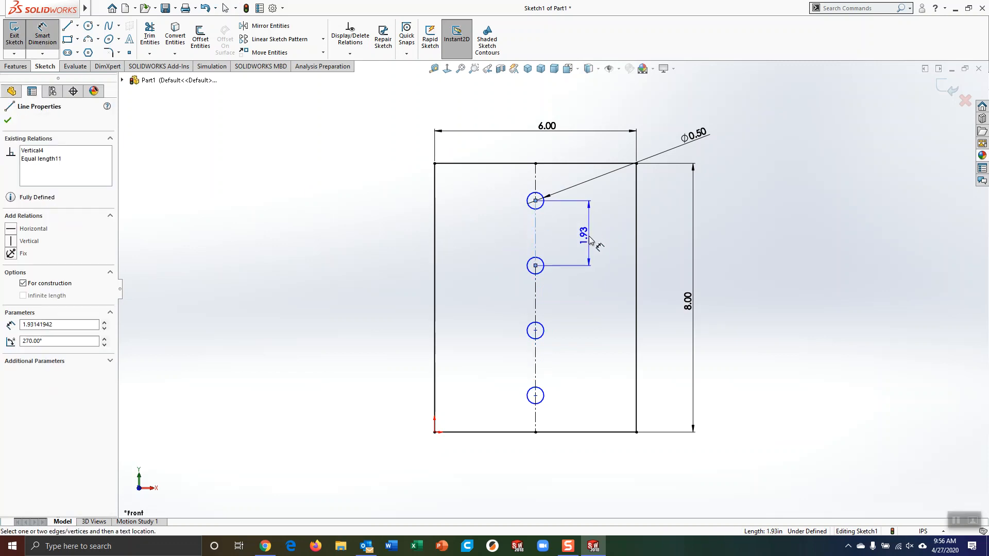
pyautogui.click(588, 232)
pyautogui.write('1.75')
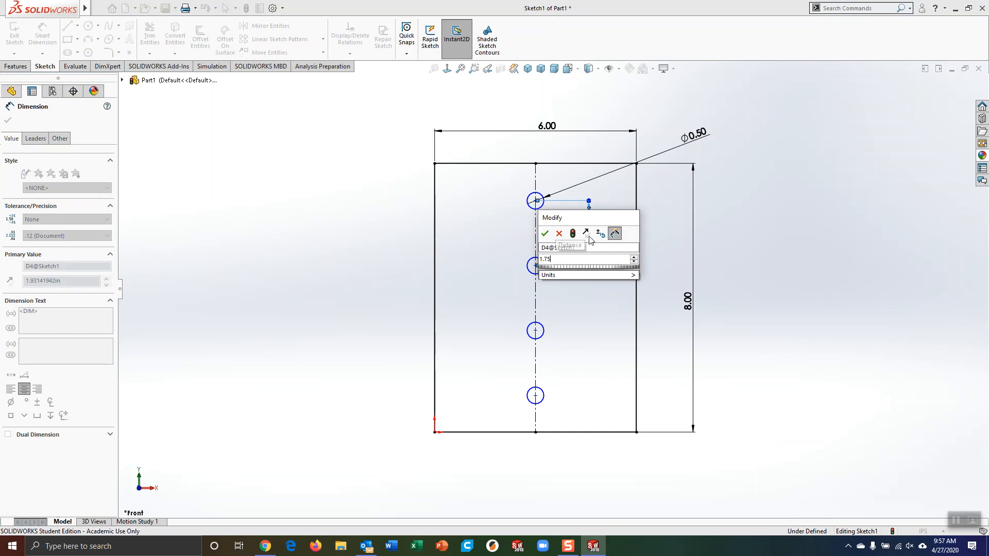
pyautogui.press('Return')
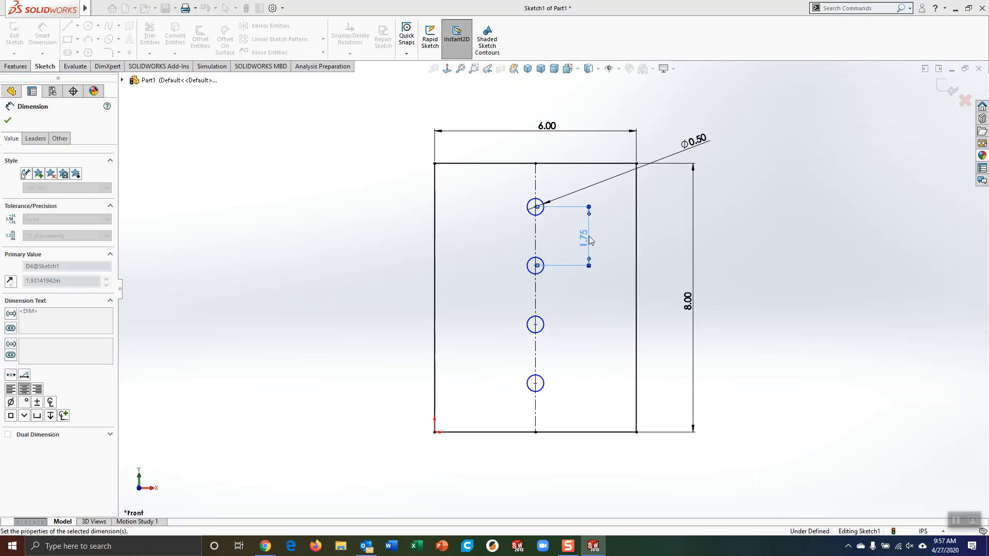
pyautogui.press('Escape')
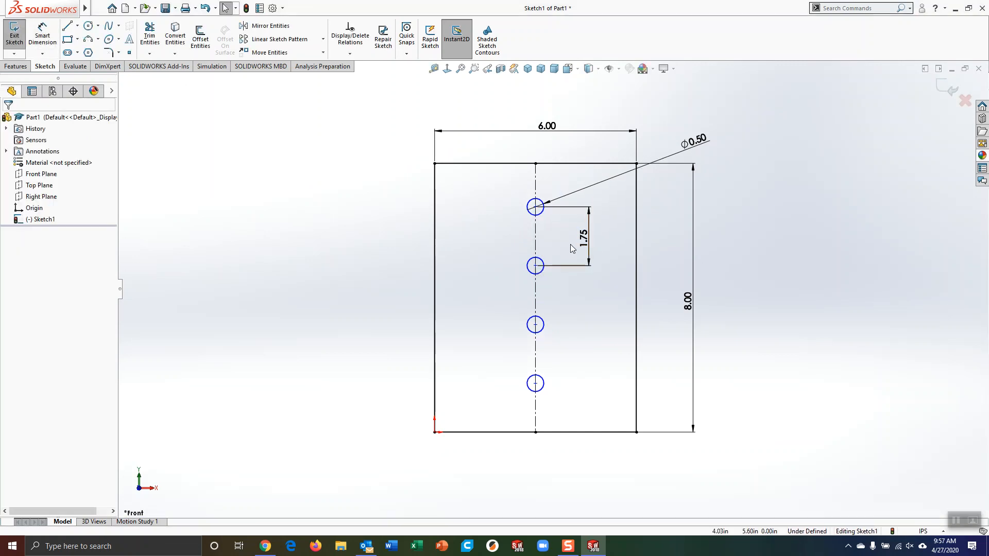
# Shift the circle column upward along its axis, and make the top and bottom end centerlines equal in length.
pyautogui.moveTo(535, 207)
pyautogui.mouseDown()
pyautogui.moveTo(535, 230)
pyautogui.moveTo(536, 195)
pyautogui.mouseUp()
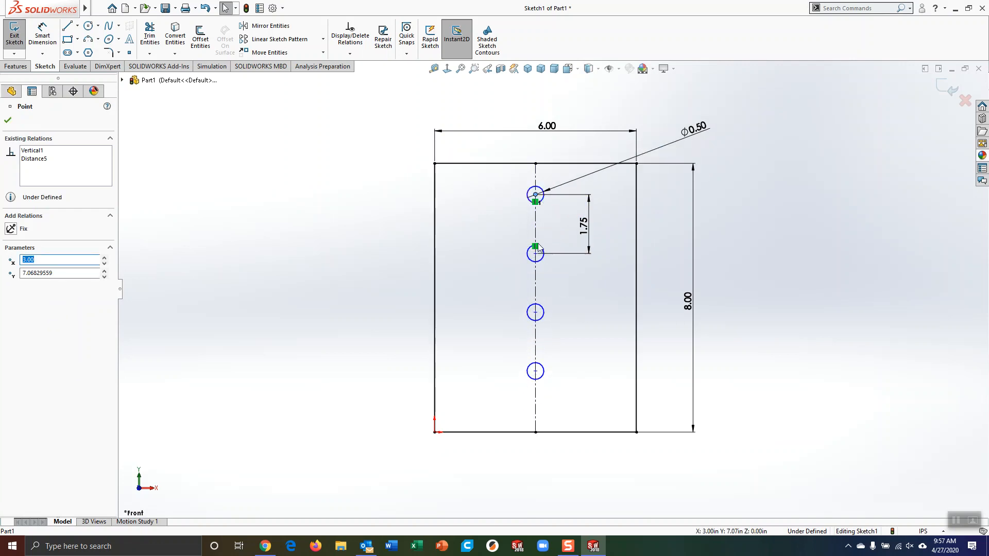
pyautogui.click(536, 178)
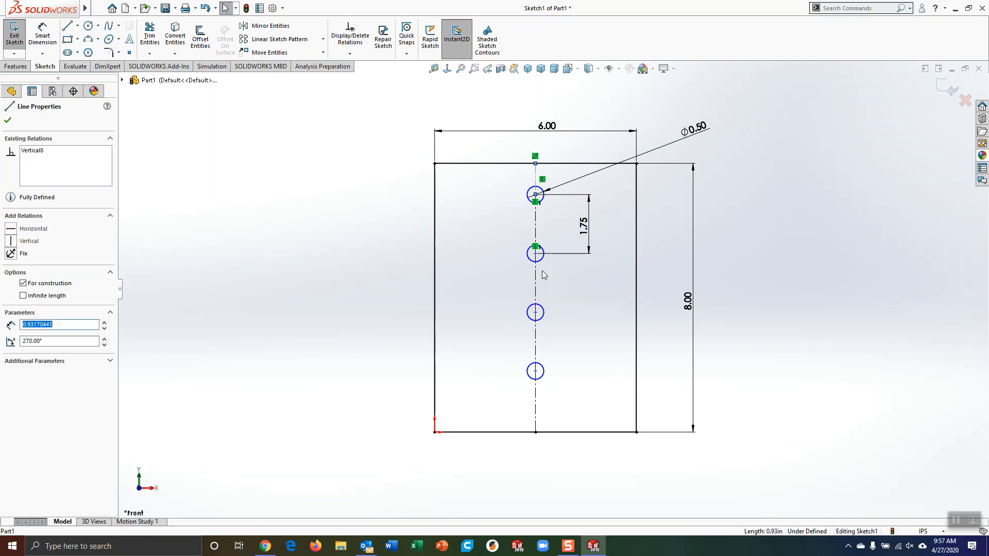
pyautogui.keyDown('ctrl'); pyautogui.click(539, 423); pyautogui.keyUp('ctrl')
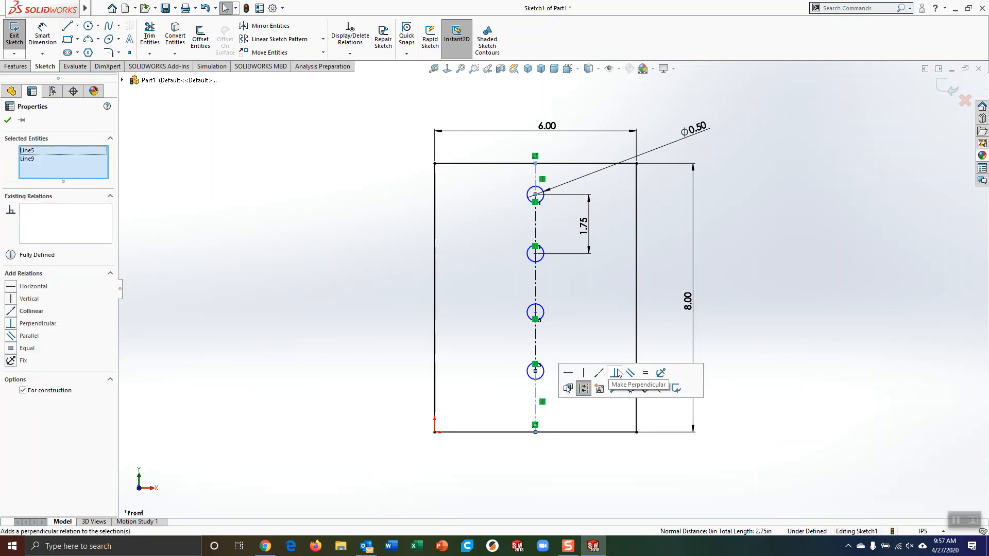
pyautogui.click(645, 373)
pyautogui.click(796, 283)
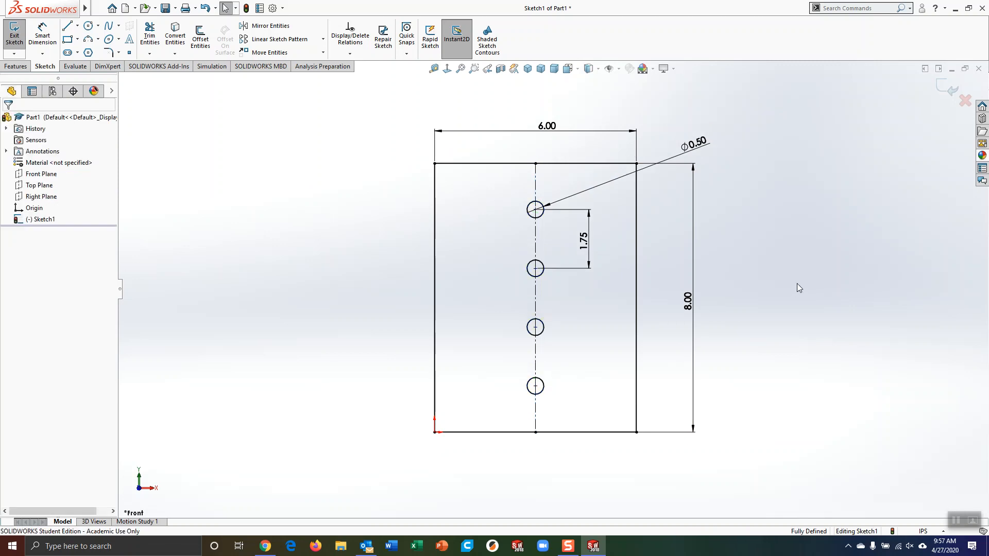